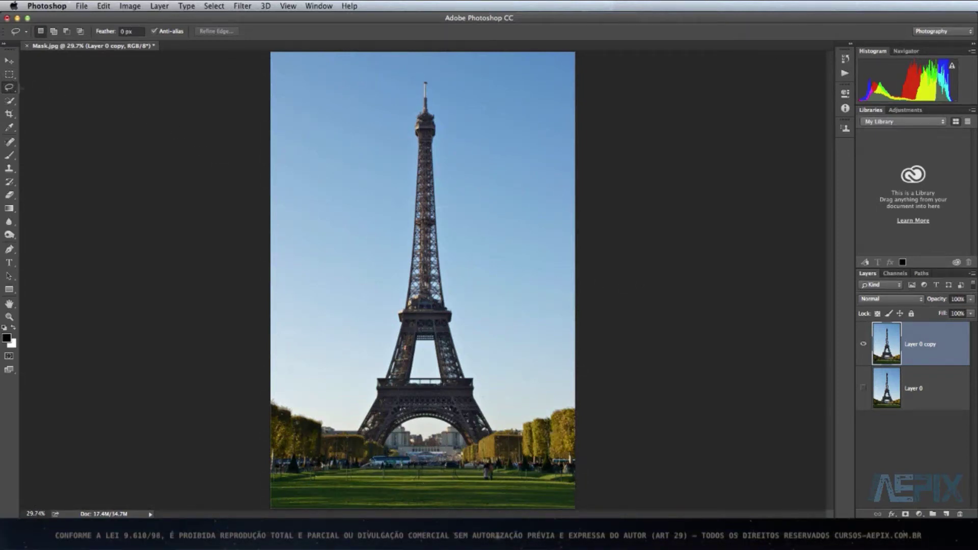
Select the freehand Lasso Tool from the lasso tool flyout
{"action": "left_click", "coordinate": [11, 88]}
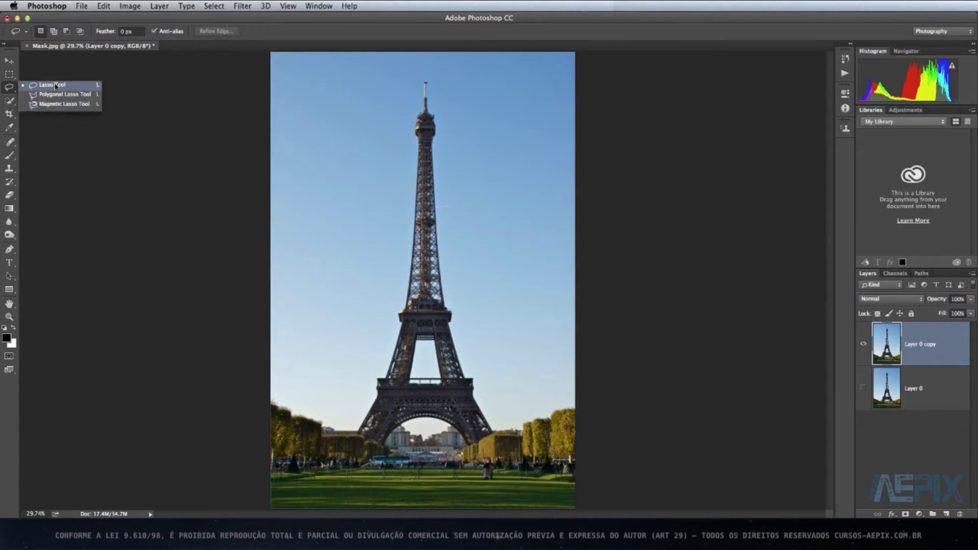
{"action": "left_click", "coordinate": [54, 90]}
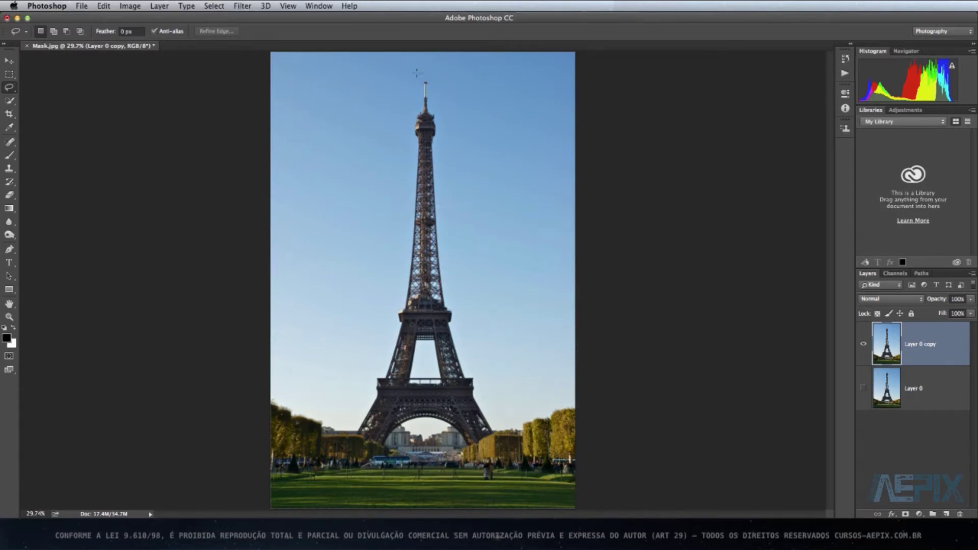
Draw a freehand selection around the tower top, then add a loop across the tower with Shift
{"action": "left_click_drag", "start_coordinate": [384, 88], "coordinate": [512, 173]}
{"action": "left_click_drag", "start_coordinate": [428, 76], "coordinate": [429, 76]}
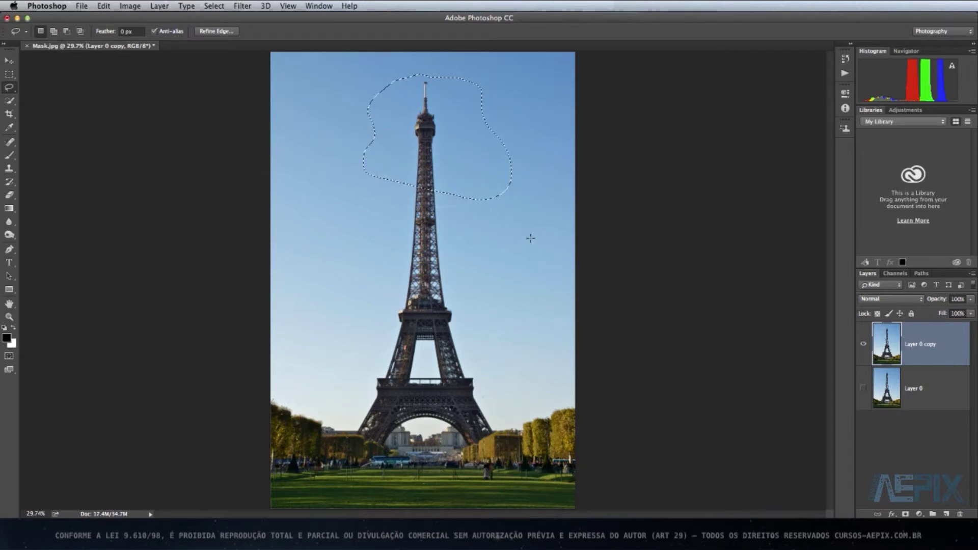
{"action": "key", "text": "shift"}
{"action": "left_click_drag", "start_coordinate": [531, 238], "coordinate": [528, 247]}
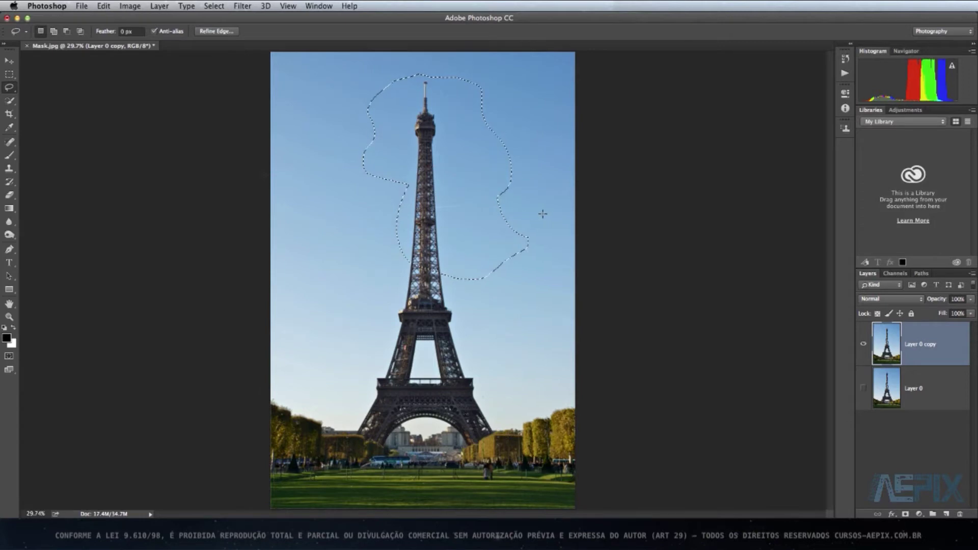
Subtract a loop at the lower right with Alt, then intersect with a loop around the tower's middle
{"action": "key", "text": "alt"}
{"action": "left_click_drag", "start_coordinate": [545, 214], "coordinate": [545, 210]}
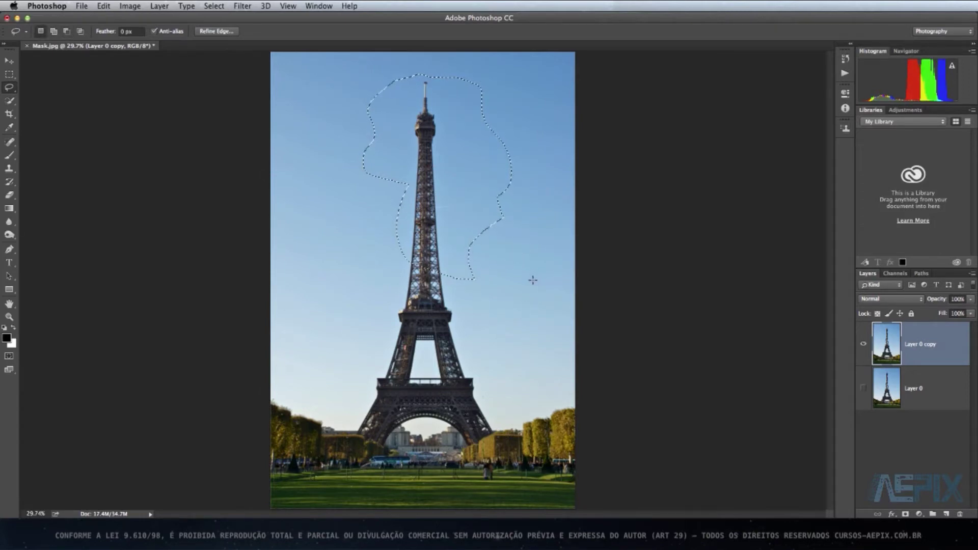
{"action": "key", "text": "shift+alt"}
{"action": "mouse_move", "coordinate": [535, 285]}
{"action": "left_mouse_down"}
{"action": "mouse_move", "coordinate": [530, 300]}
{"action": "mouse_move", "coordinate": [532, 287]}
{"action": "left_mouse_up"}
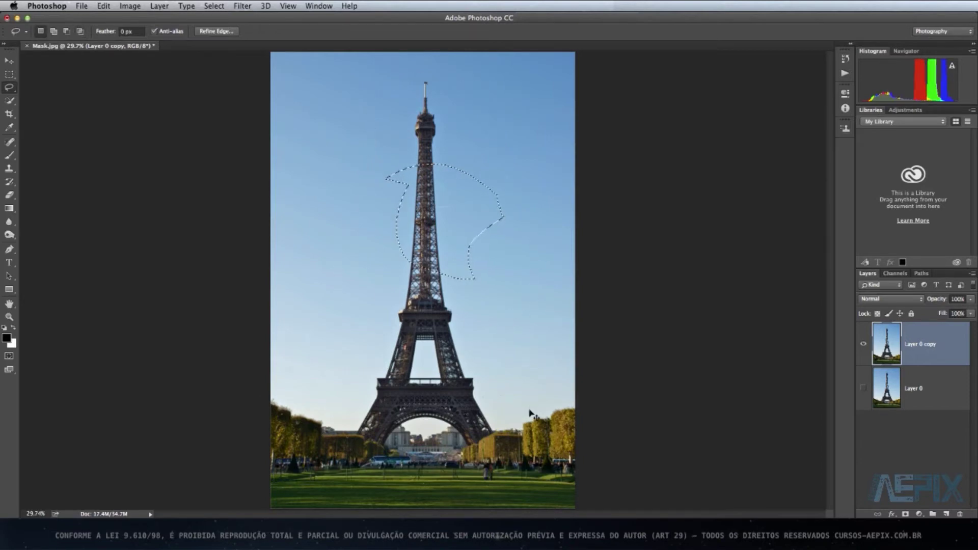
Clear the selection and choose the Polygonal Lasso Tool
{"action": "left_click", "coordinate": [451, 218]}
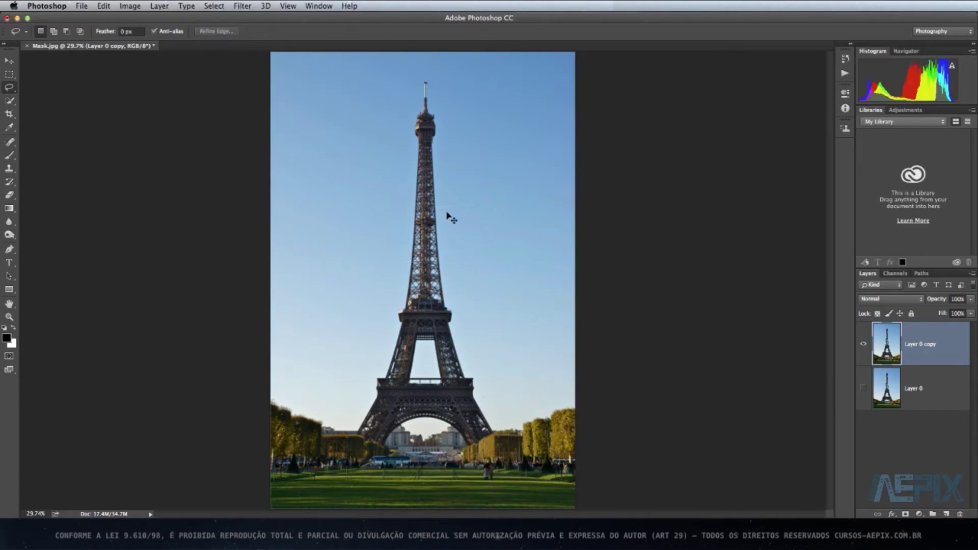
{"action": "left_click", "coordinate": [8, 90]}
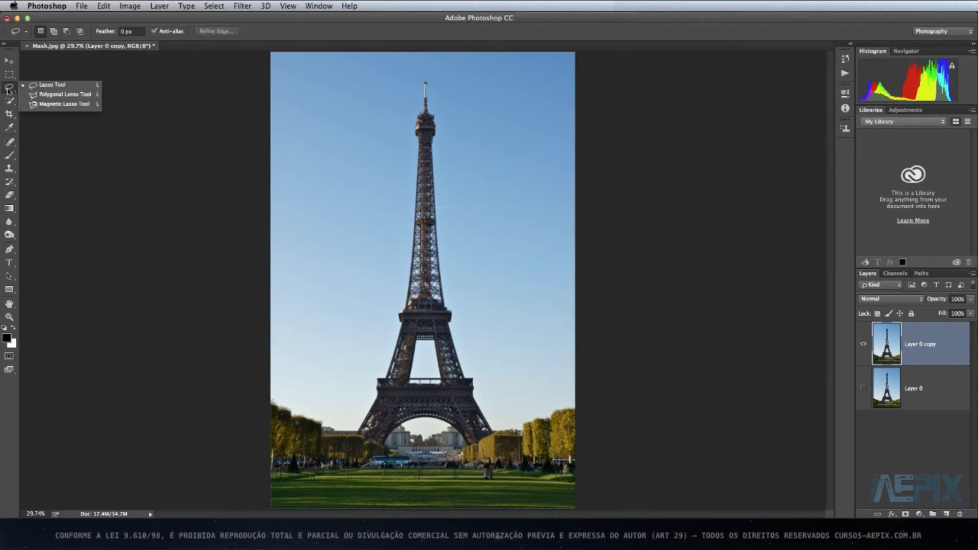
{"action": "left_click", "coordinate": [46, 95]}
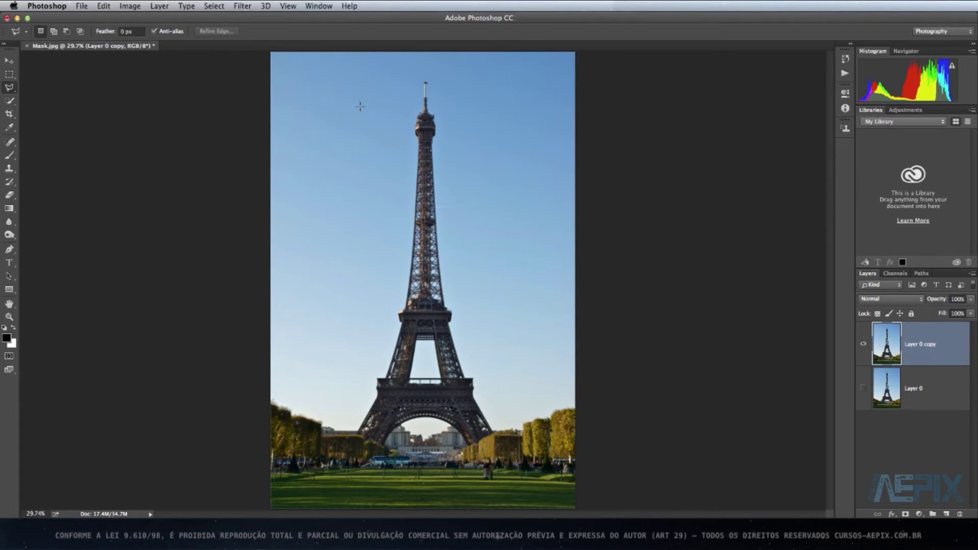
Draw a closed zigzag polygonal selection over the sky and tower top, then deselect it
{"action": "left_click", "coordinate": [360, 105]}
{"action": "left_click", "coordinate": [263, 173]}
{"action": "left_click", "coordinate": [300, 262]}
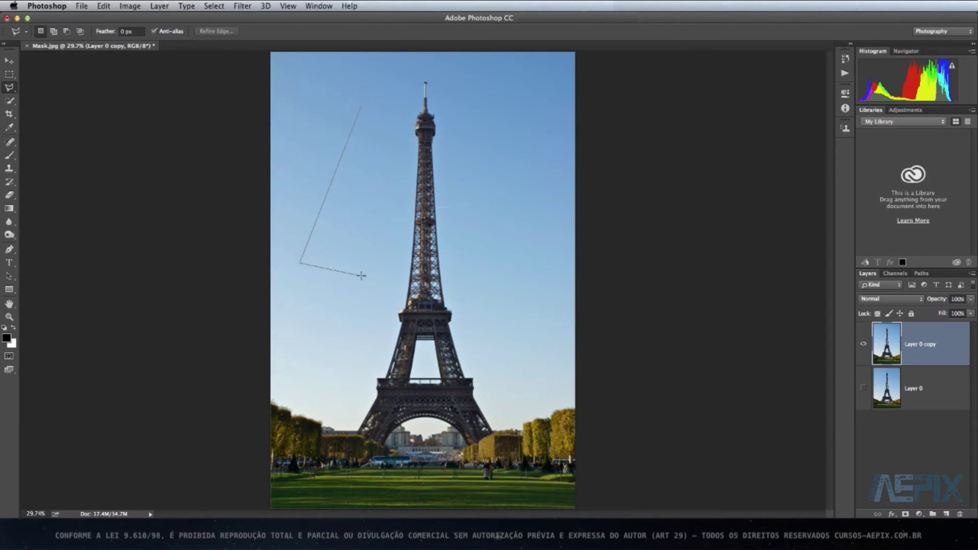
{"action": "left_click", "coordinate": [563, 265]}
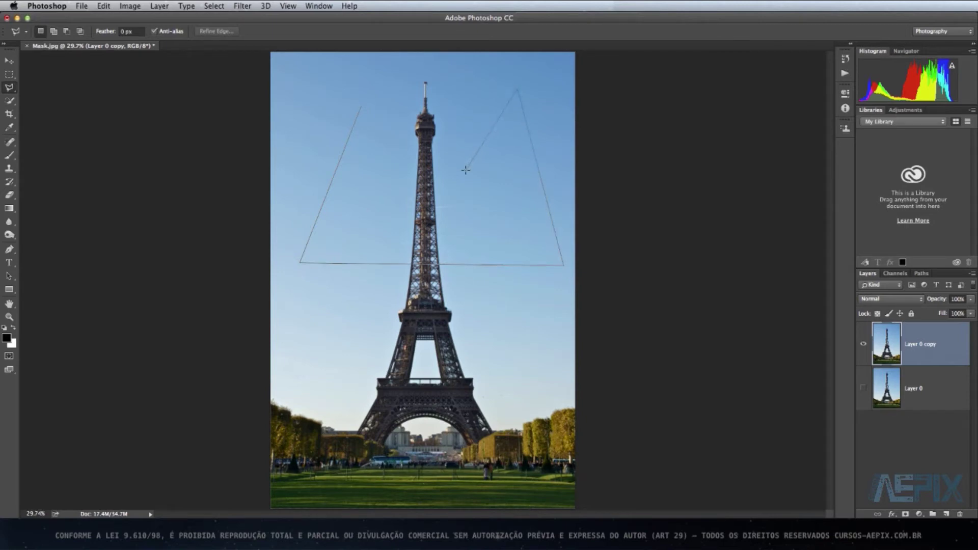
{"action": "left_click", "coordinate": [463, 174]}
{"action": "left_click", "coordinate": [426, 76]}
{"action": "left_click", "coordinate": [371, 177]}
{"action": "left_click", "coordinate": [362, 109]}
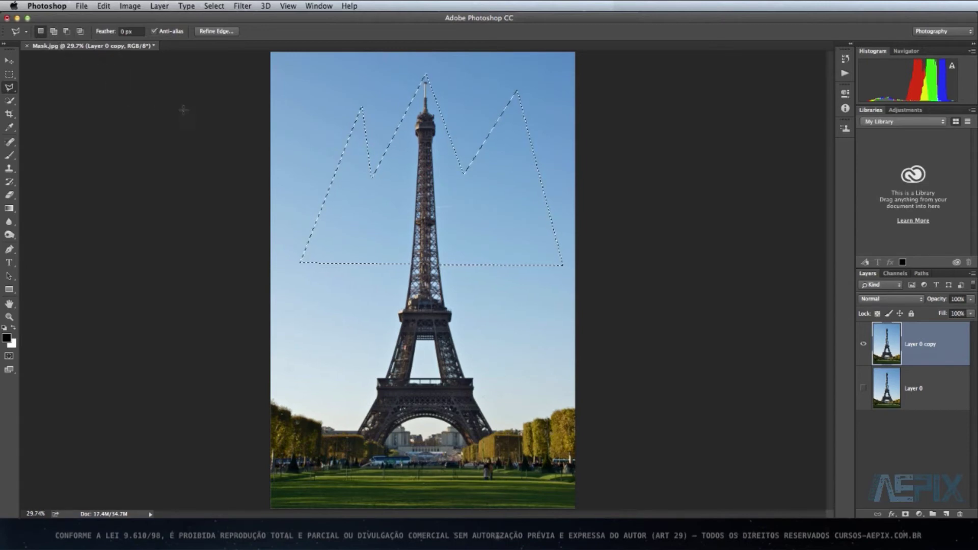
{"action": "key", "text": "ctrl+d"}
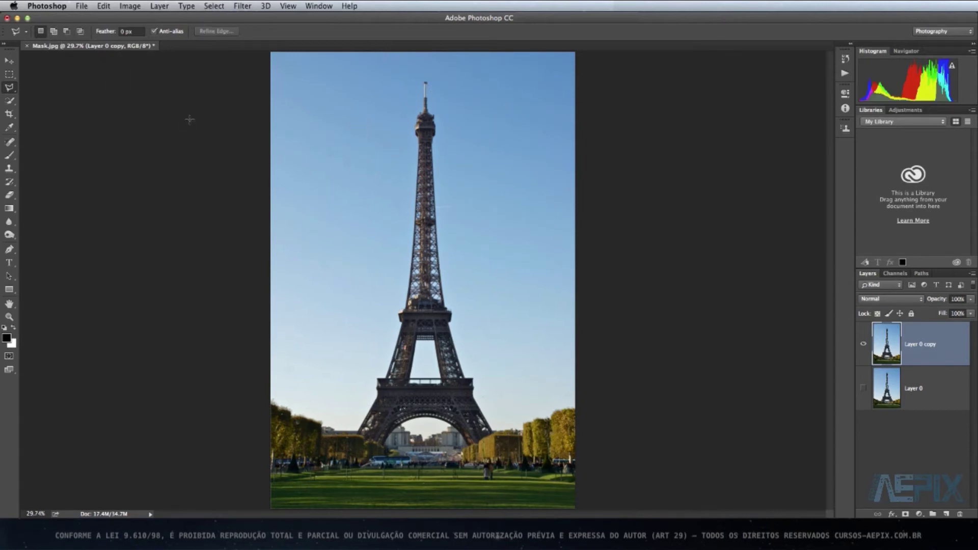
Choose the Magnetic Lasso Tool (10 px width, 10% contrast, frequency 57) and adjust the zoom
{"action": "right_click", "coordinate": [9, 89]}
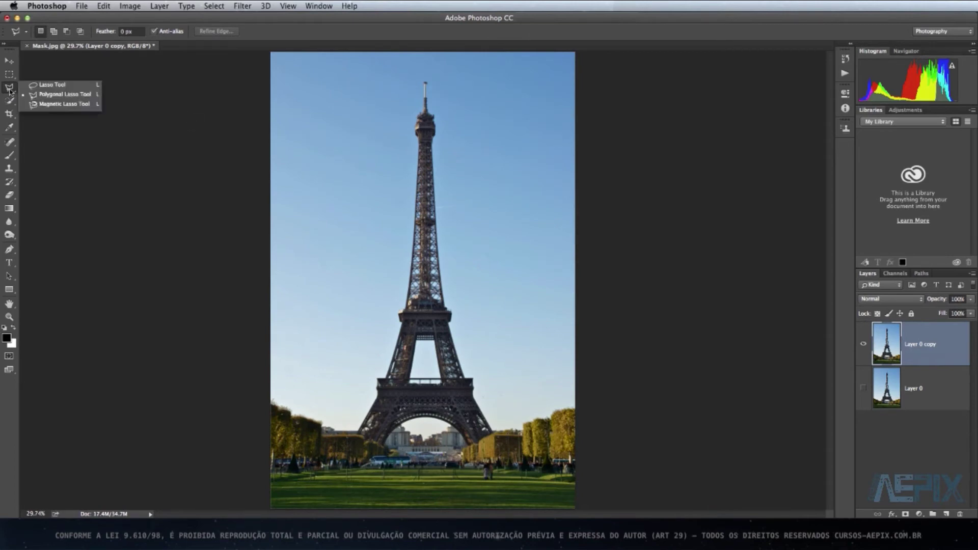
{"action": "left_click", "coordinate": [51, 105]}
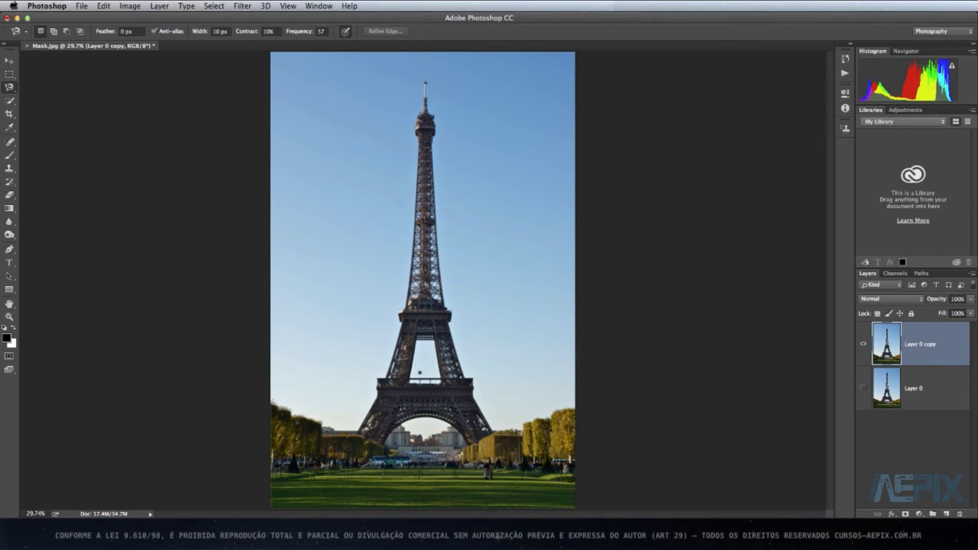
{"action": "scroll", "coordinate": [420, 372], "scroll_direction": "down", "scroll_amount": 5}
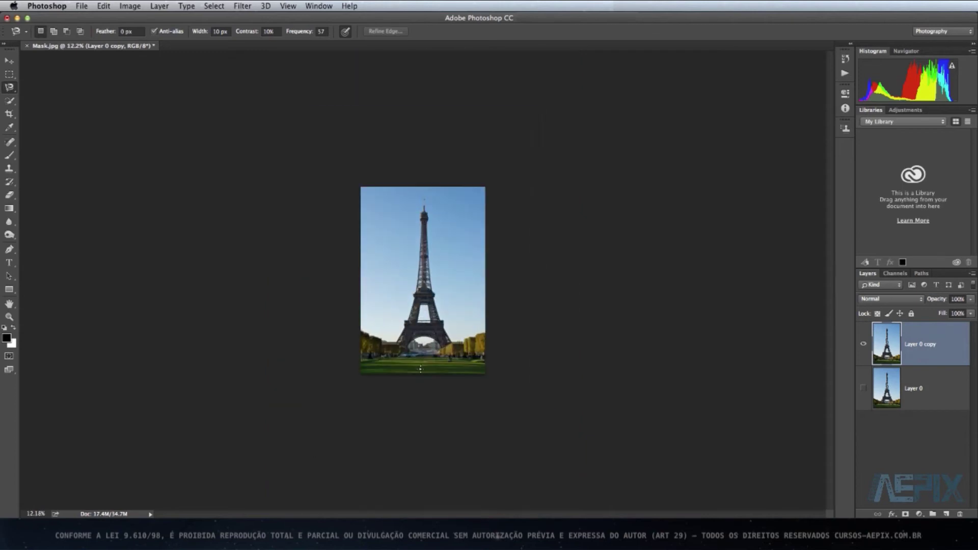
{"action": "scroll", "coordinate": [426, 326], "scroll_direction": "up", "scroll_amount": 5}
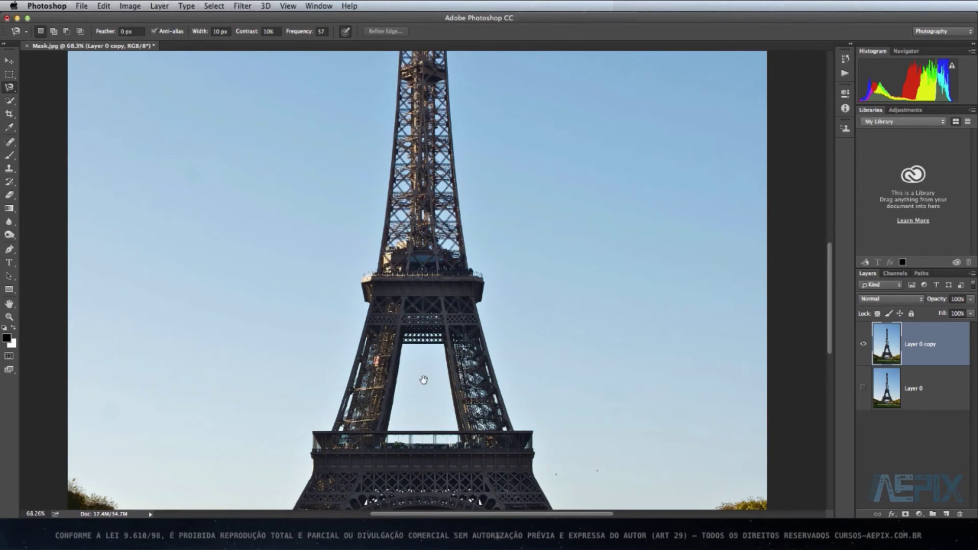
Pan to the tower base and make a small magnetic lasso selection along the tower's edge
{"action": "left_click_drag", "start_coordinate": [412, 392], "coordinate": [446, 282]}
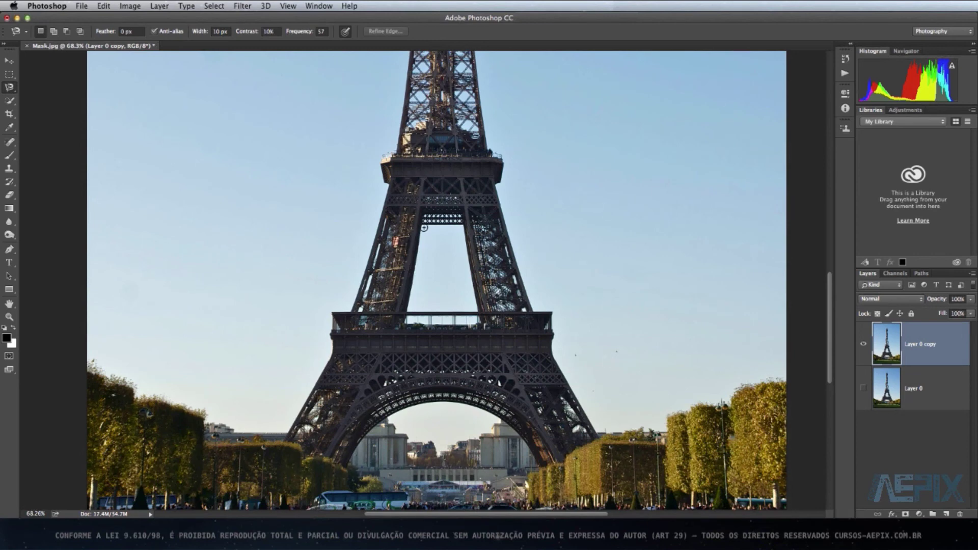
{"action": "left_click", "coordinate": [424, 227]}
{"action": "left_click", "coordinate": [428, 234]}
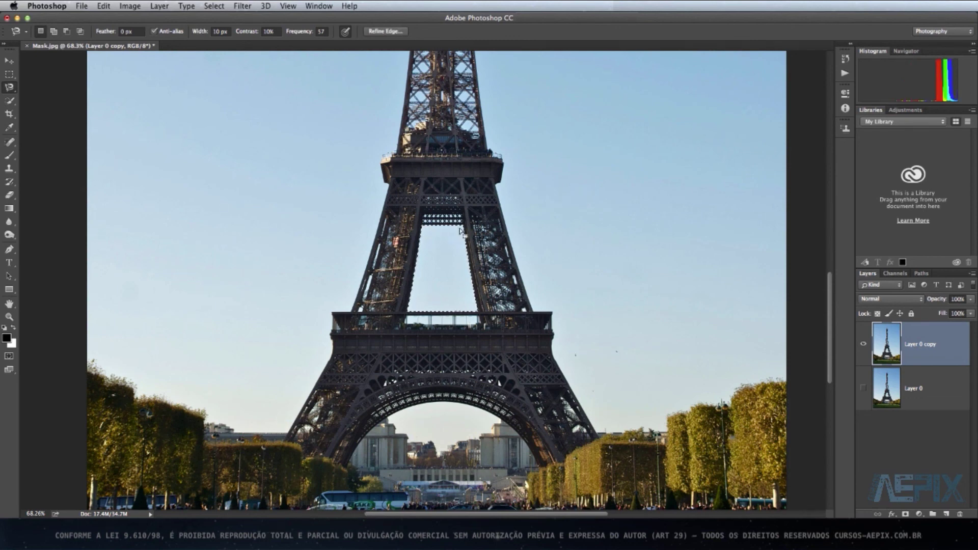